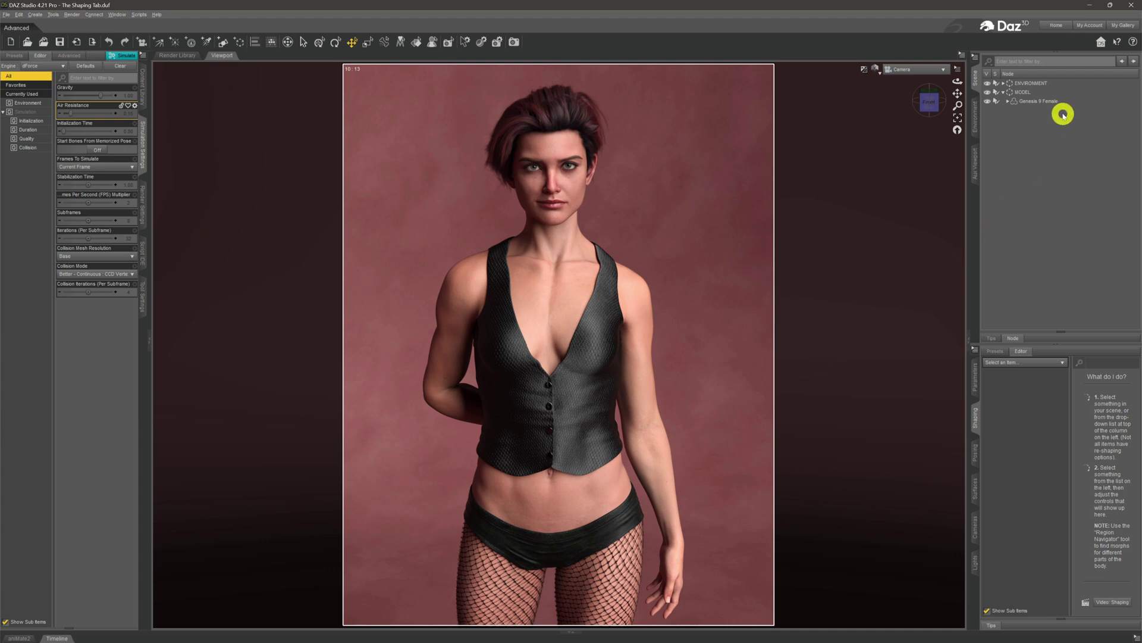
# Step: Select the Genesis 8 Female figure and show its Head morphs for shaping
pyautogui.click(1042, 101)
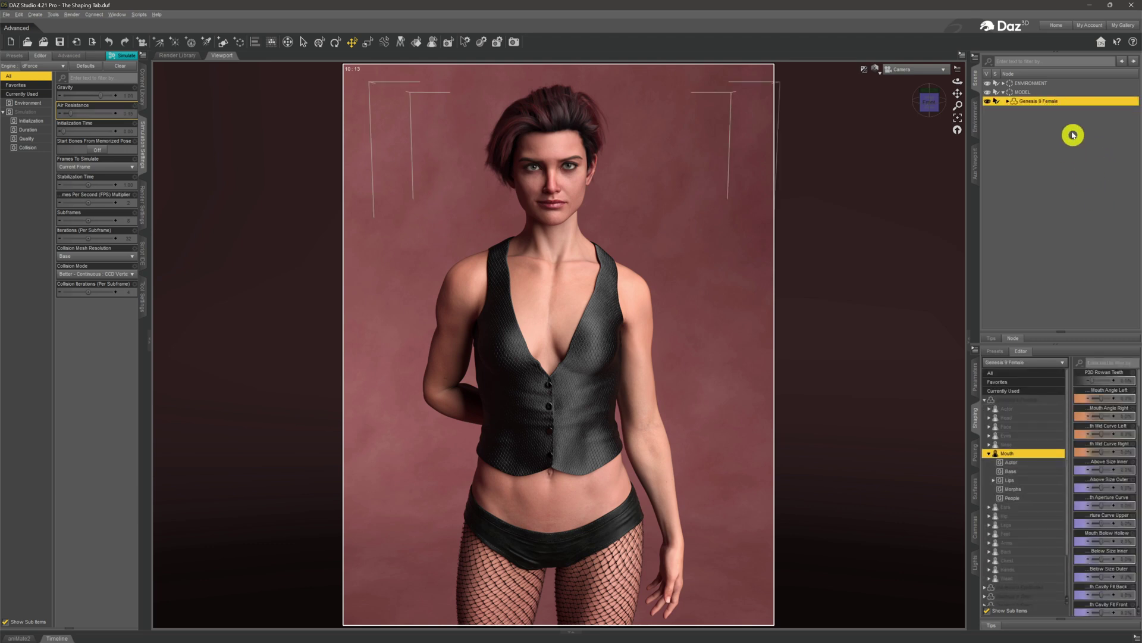
pyautogui.doubleClick(1033, 452)
pyautogui.click(1040, 403)
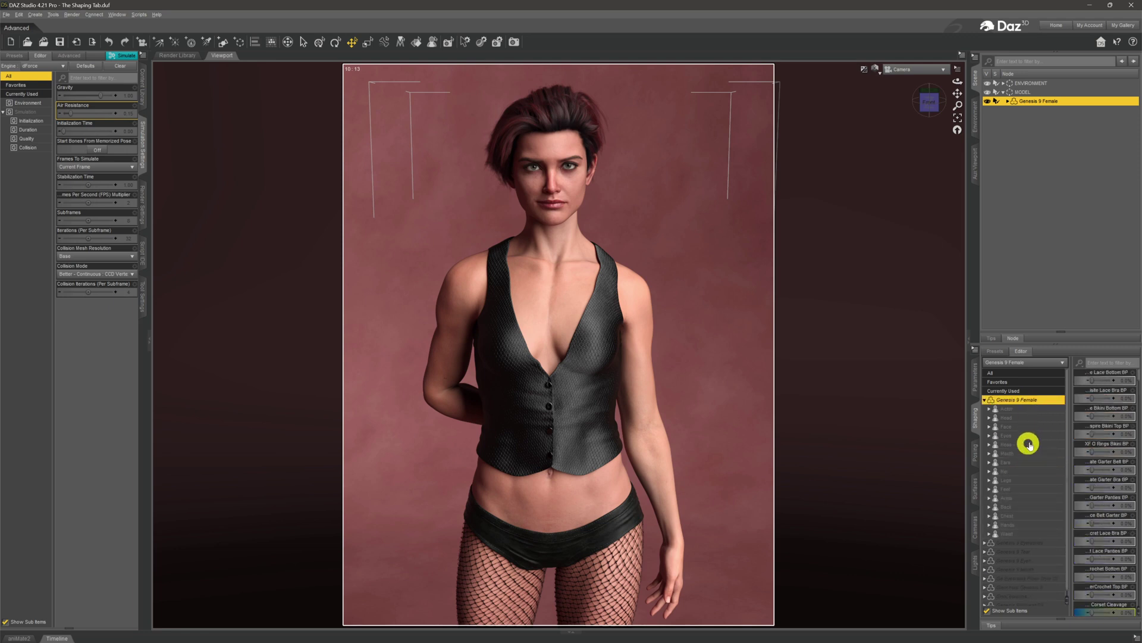
pyautogui.doubleClick(1045, 403)
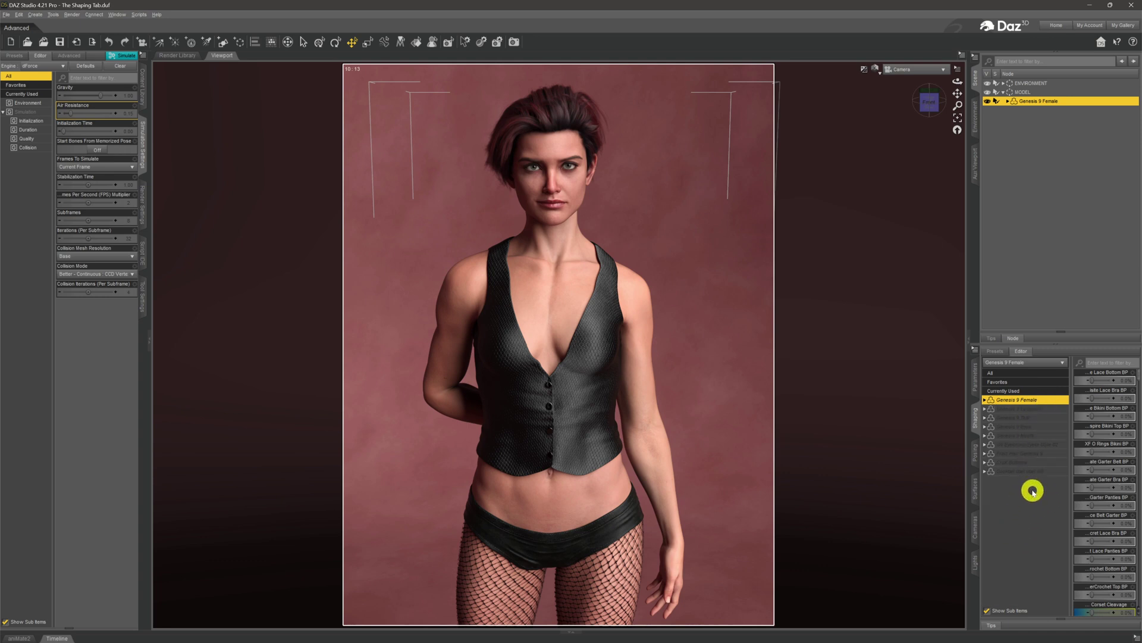
pyautogui.doubleClick(1053, 404)
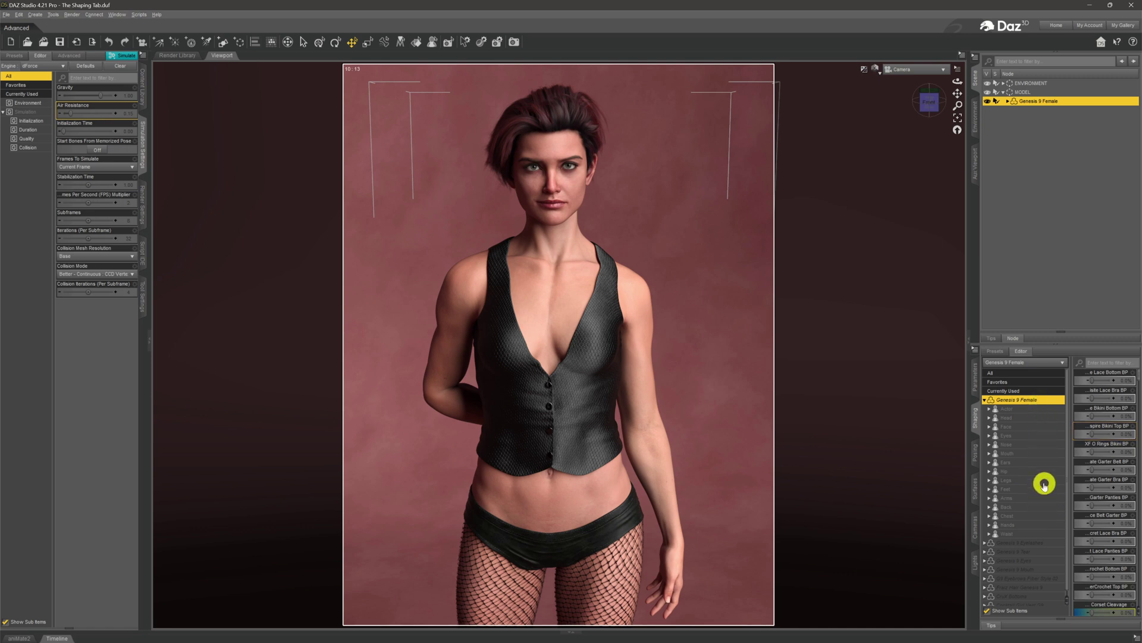
pyautogui.click(1044, 418)
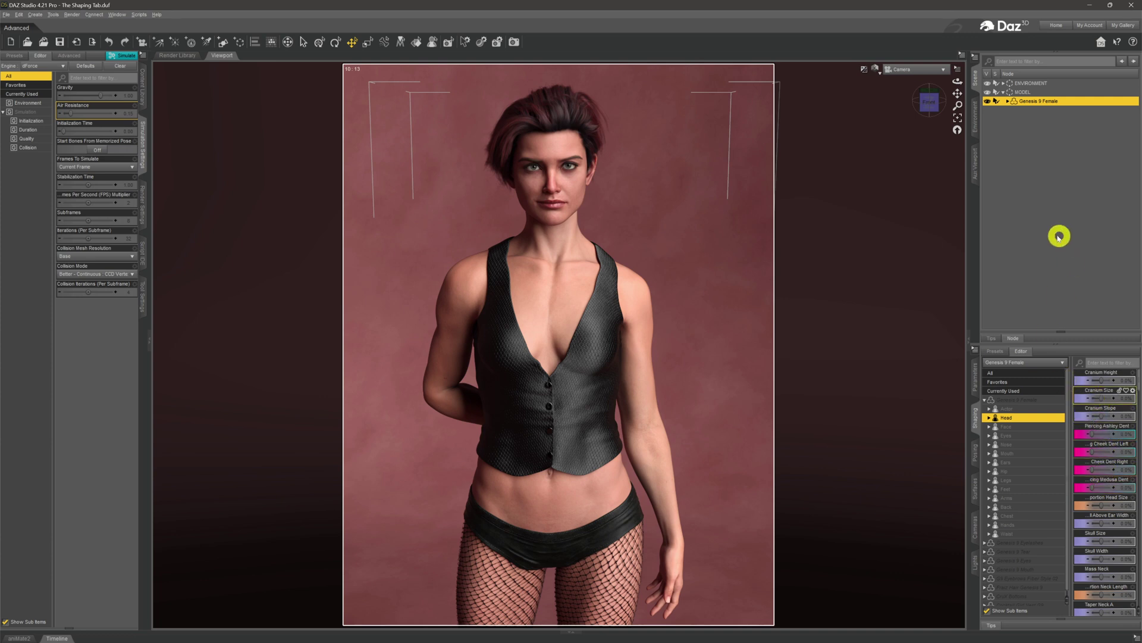
# Step: Switch the viewport to Texture Shaded and widen the shaping pane so the morph names are readable
pyautogui.click(877, 70)
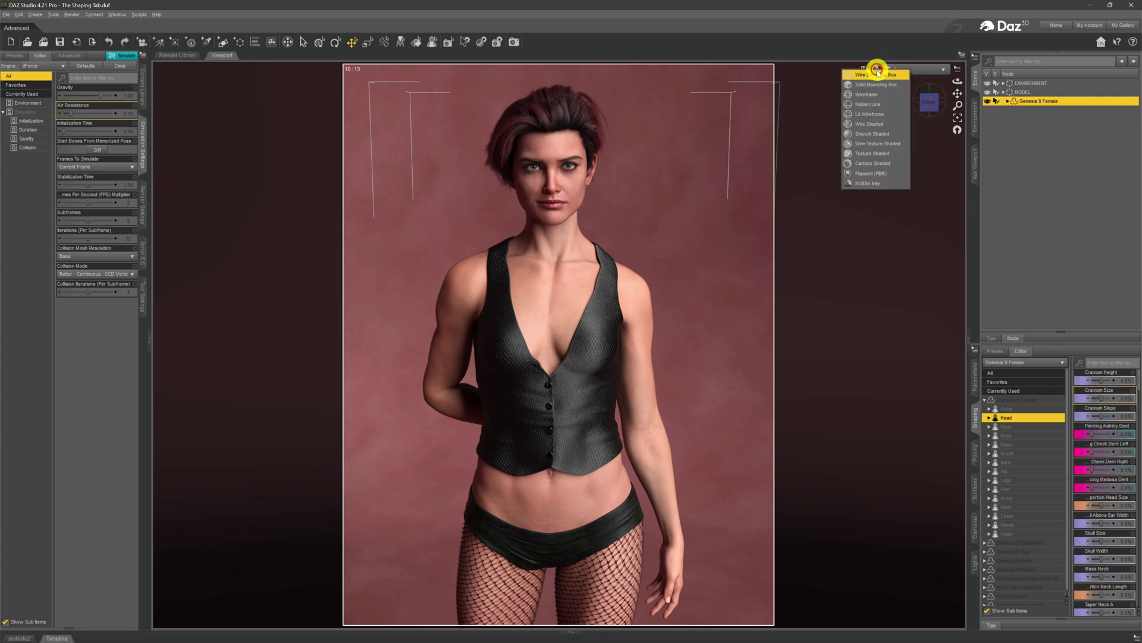
pyautogui.click(878, 154)
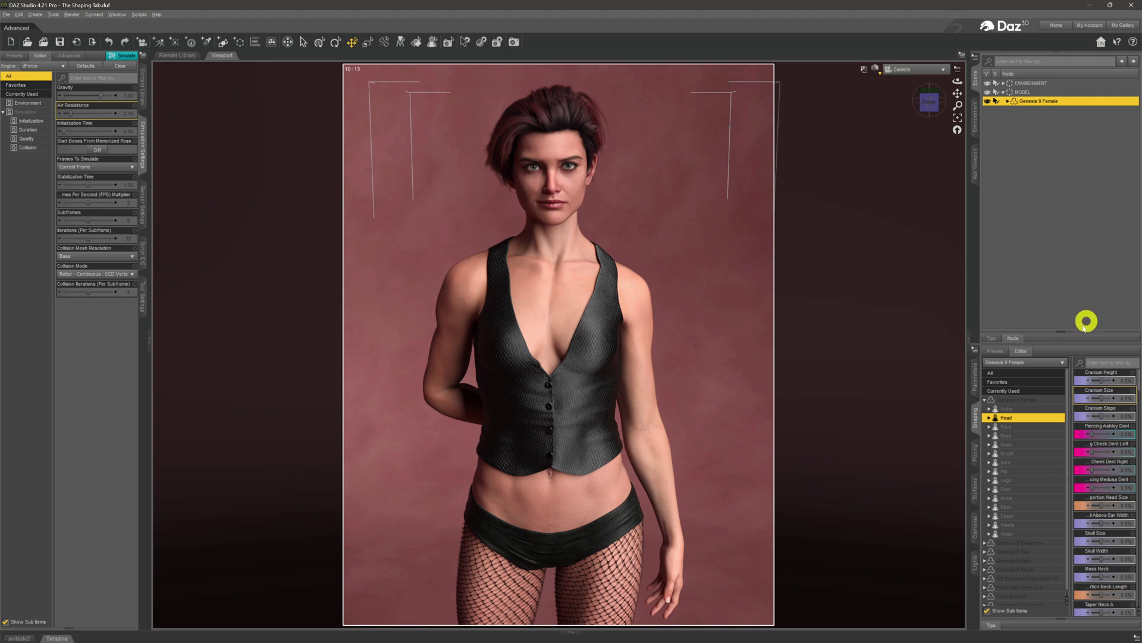
pyautogui.moveTo(971, 448); pyautogui.dragTo(892, 454)
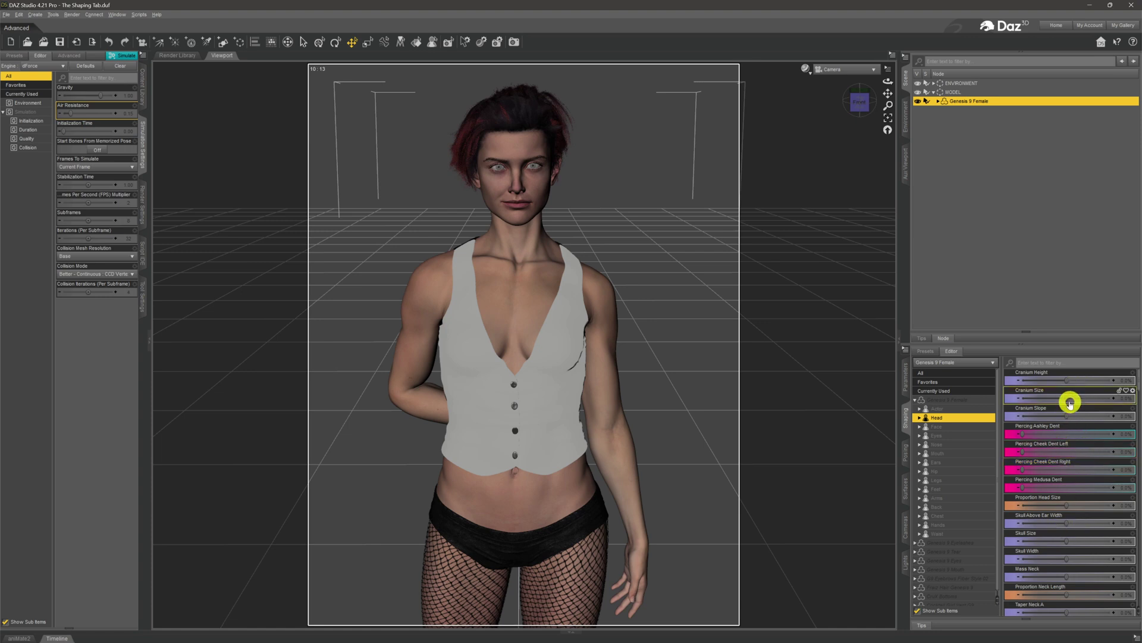
# Step: Set the head's Skull Size morph to about -43.7% and lower its Cranium Size morph
pyautogui.scroll(-1, 1069, 448)
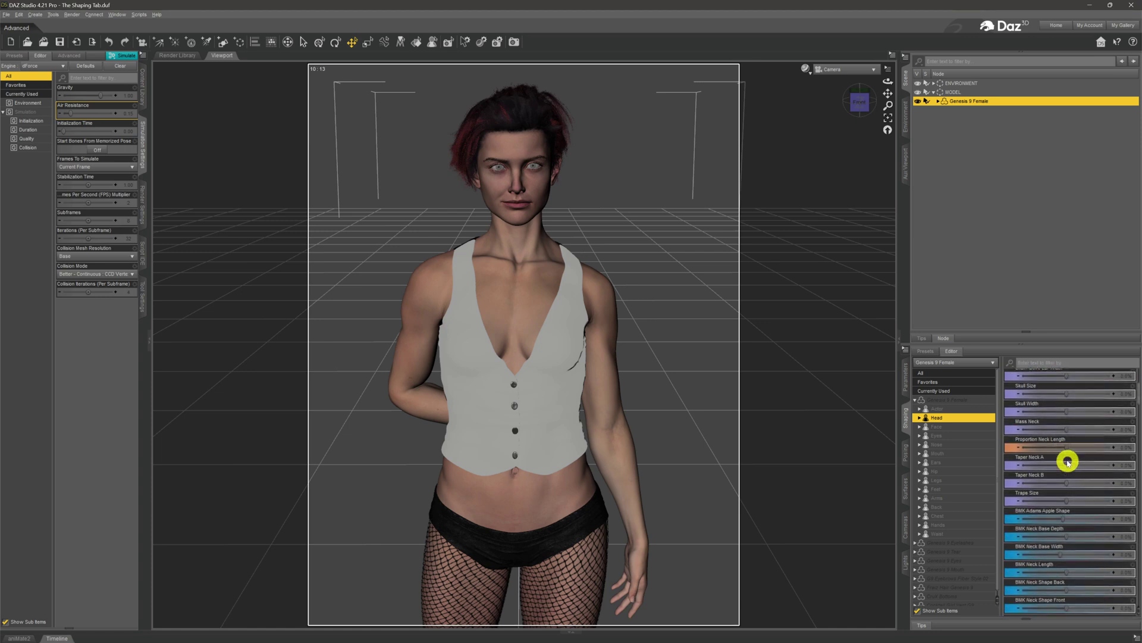
pyautogui.scroll(1, 1063, 467)
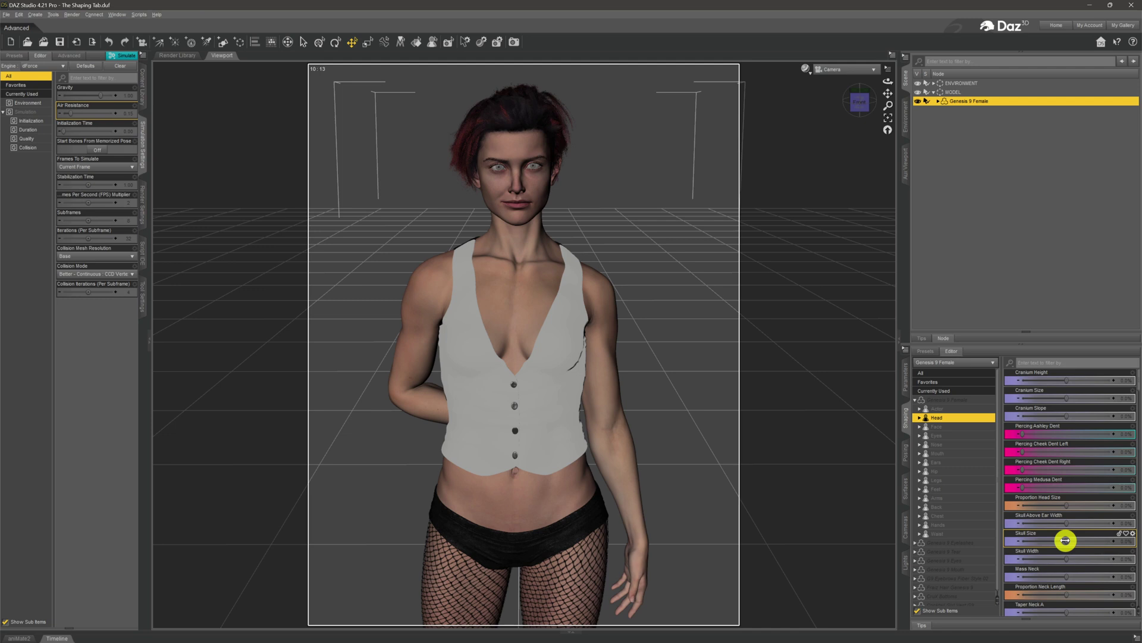
pyautogui.moveTo(1065, 540)
pyautogui.mouseDown()
pyautogui.moveTo(1104, 539)
pyautogui.moveTo(1049, 550)
pyautogui.moveTo(1079, 546)
pyautogui.mouseUp()
pyautogui.moveTo(1071, 541)
pyautogui.mouseDown()
pyautogui.moveTo(1115, 543)
pyautogui.moveTo(1048, 544)
pyautogui.moveTo(1071, 551)
pyautogui.mouseUp()
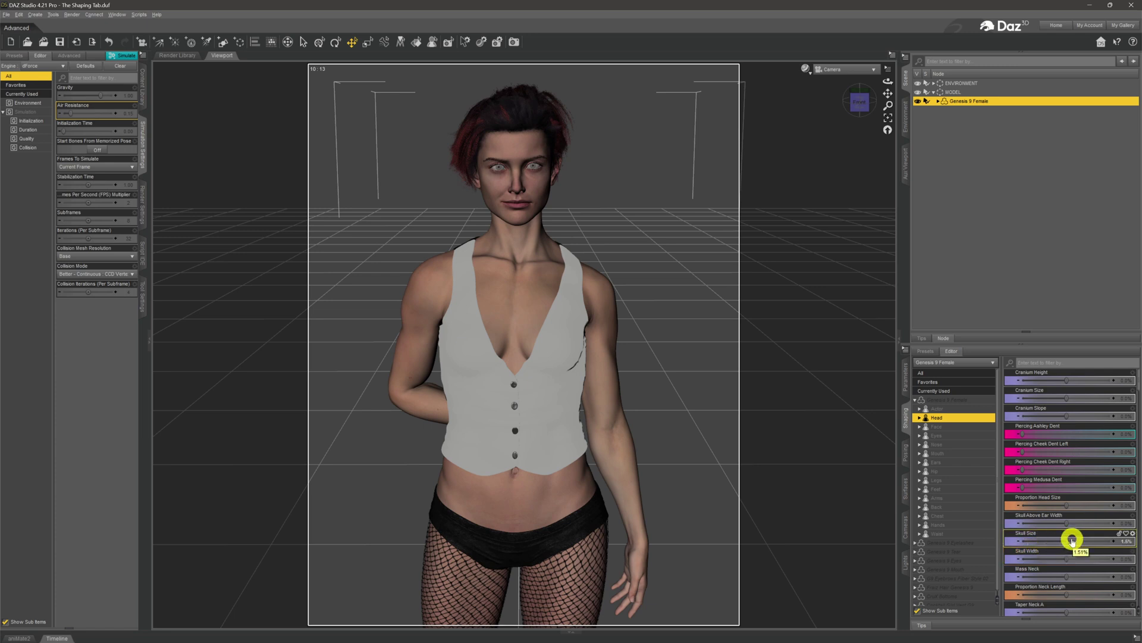
pyautogui.moveTo(1071, 539); pyautogui.dragTo(1047, 551)
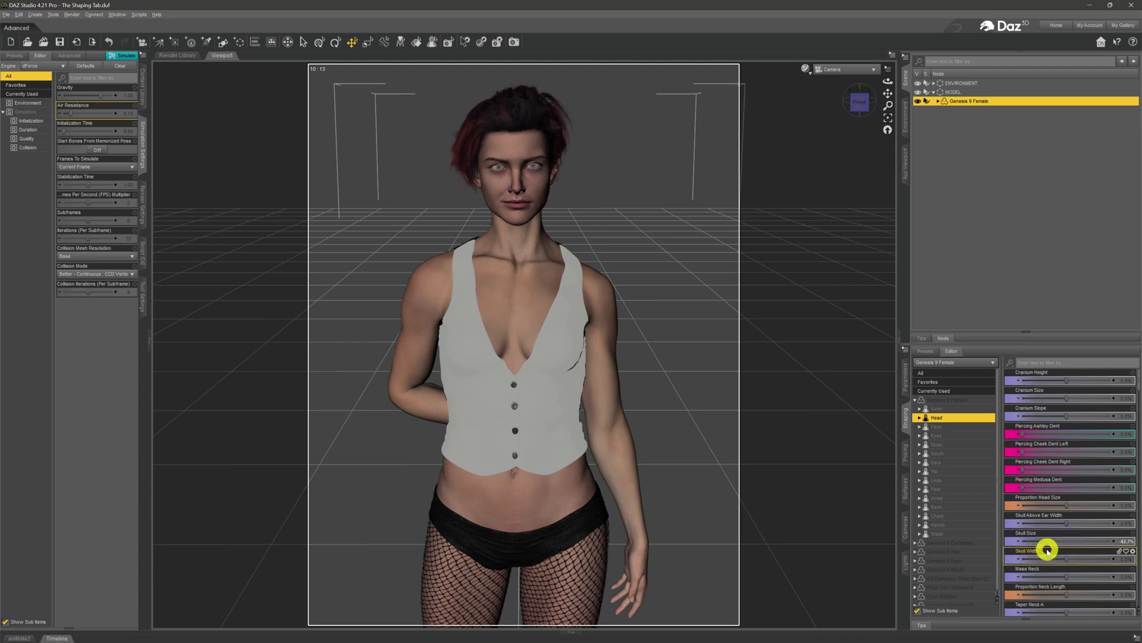
pyautogui.moveTo(1084, 395)
pyautogui.mouseDown()
pyautogui.moveTo(1069, 395)
pyautogui.moveTo(1097, 398)
pyautogui.moveTo(1049, 395)
pyautogui.moveTo(1094, 403)
pyautogui.moveTo(1053, 406)
pyautogui.moveTo(1055, 390)
pyautogui.moveTo(1069, 412)
pyautogui.mouseUp()
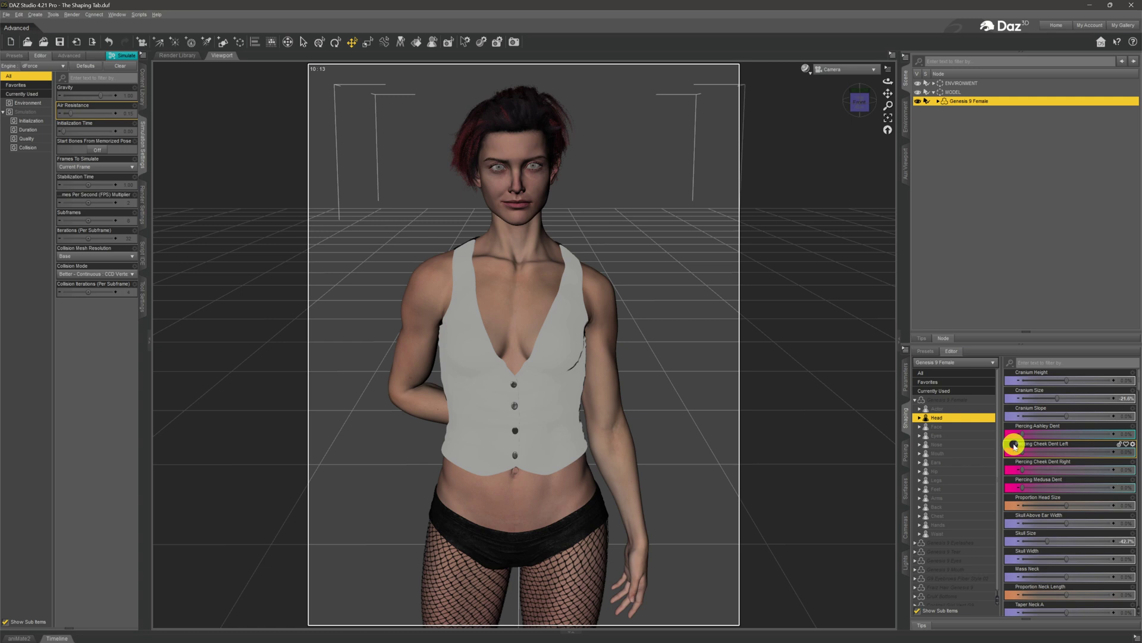
pyautogui.moveTo(1057, 396); pyautogui.dragTo(1065, 394)
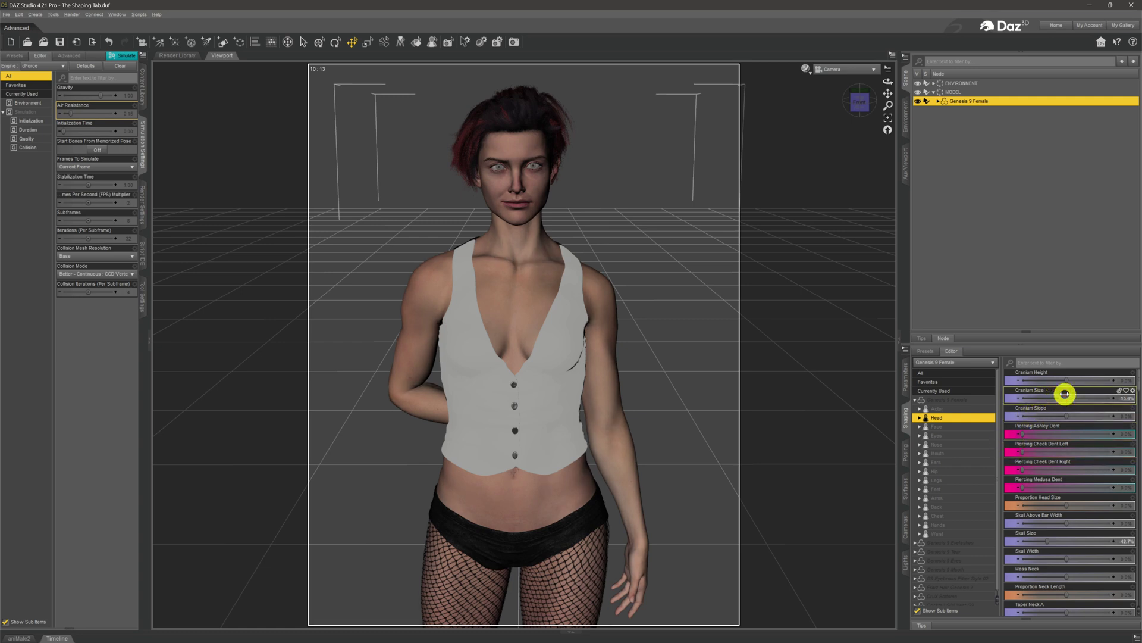
# Step: Show the Eyes morphs and examine them from the asymmetry settings down to Eye Whole Angle
pyautogui.click(965, 438)
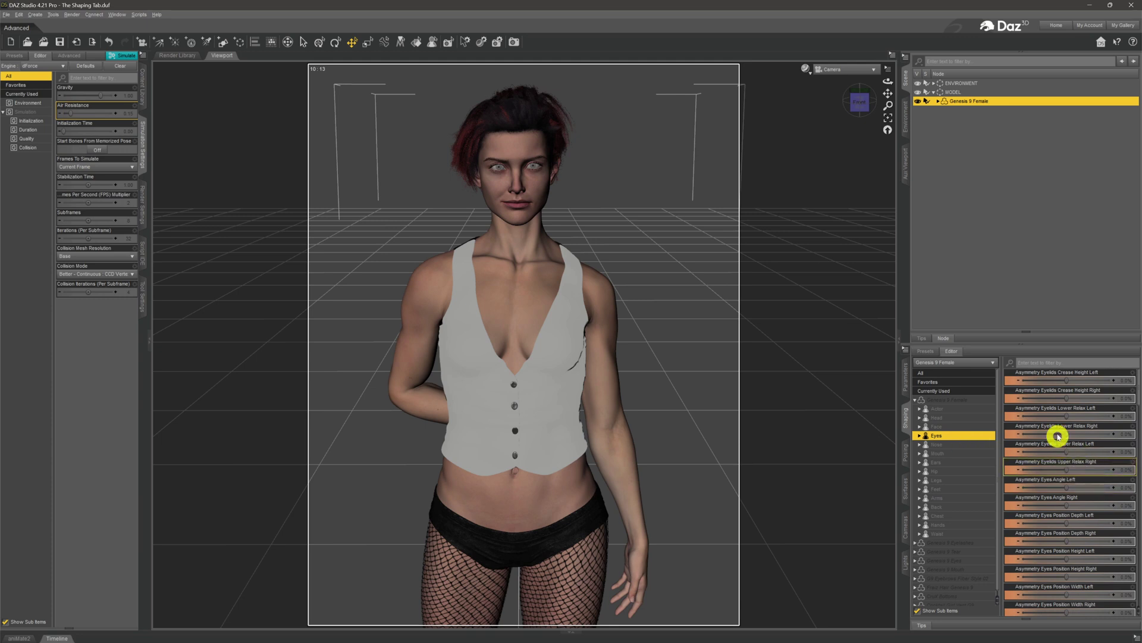
pyautogui.scroll(-2, 1059, 445)
pyautogui.scroll(-8, 1057, 438)
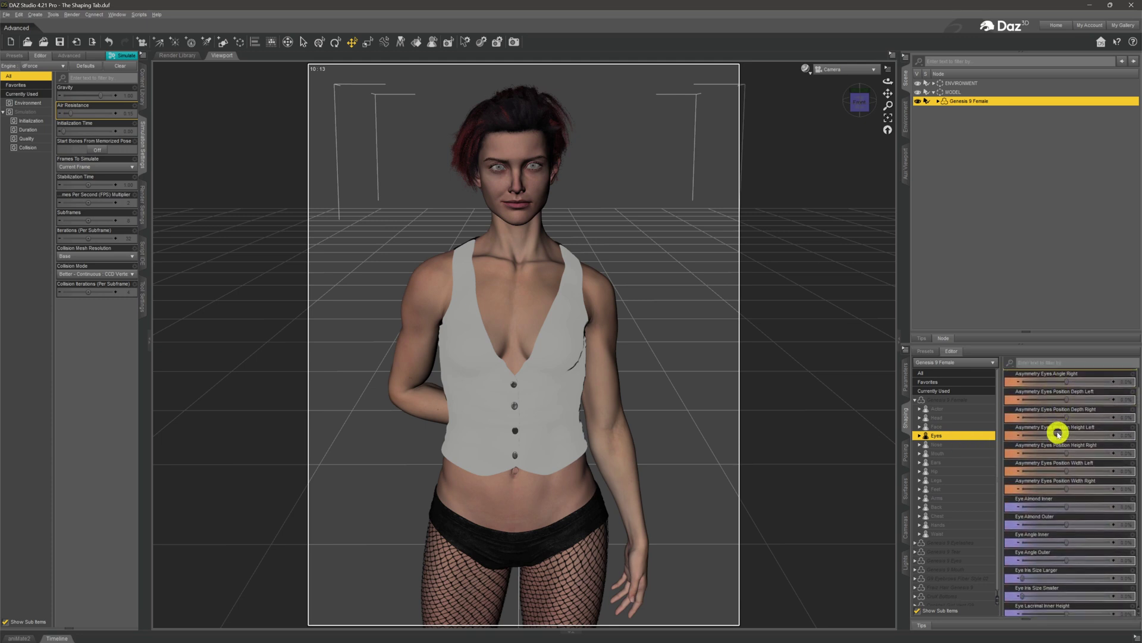
pyautogui.scroll(-7, 1060, 435)
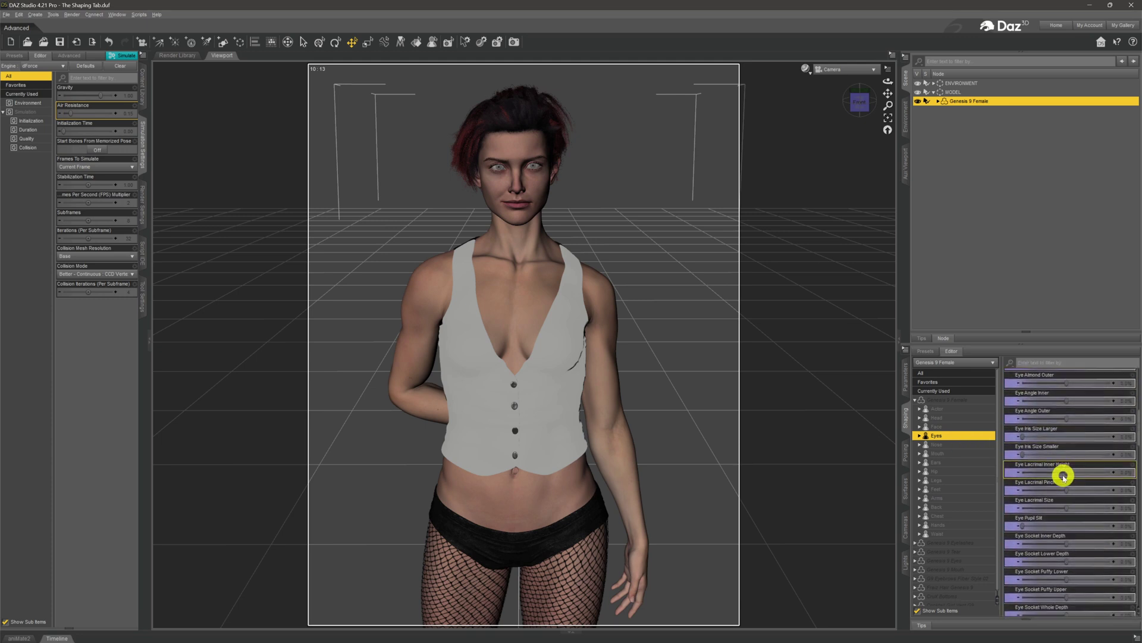
pyautogui.scroll(-6, 1064, 476)
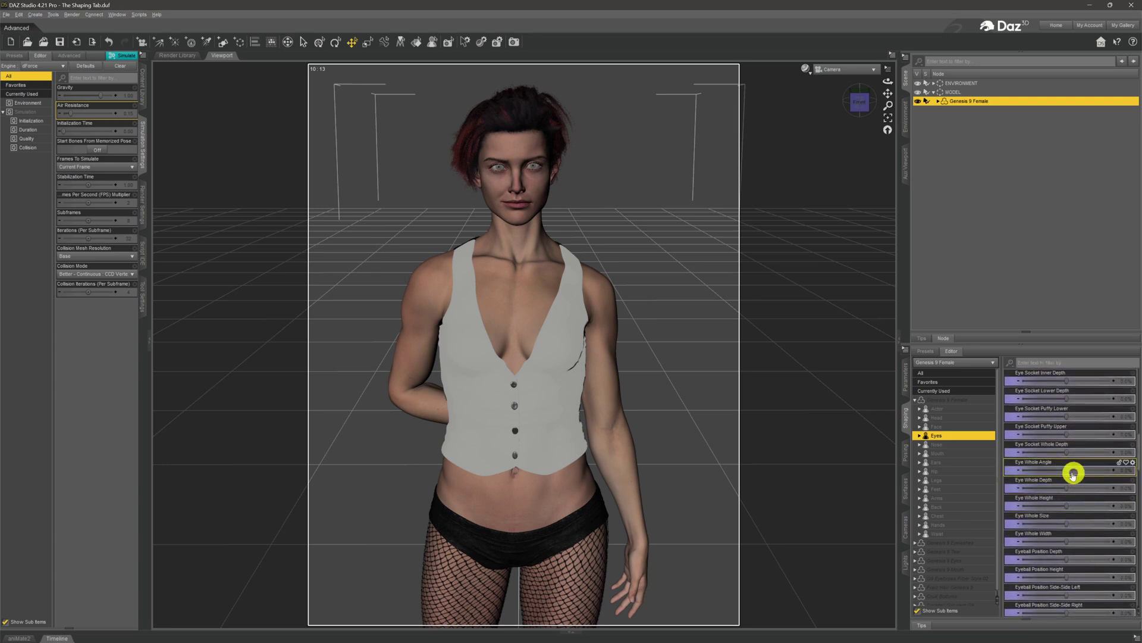
# Step: Try out higher values of the Eye Whole Angle morph, resetting it in between
pyautogui.moveTo(1065, 471); pyautogui.dragTo(1067, 471)
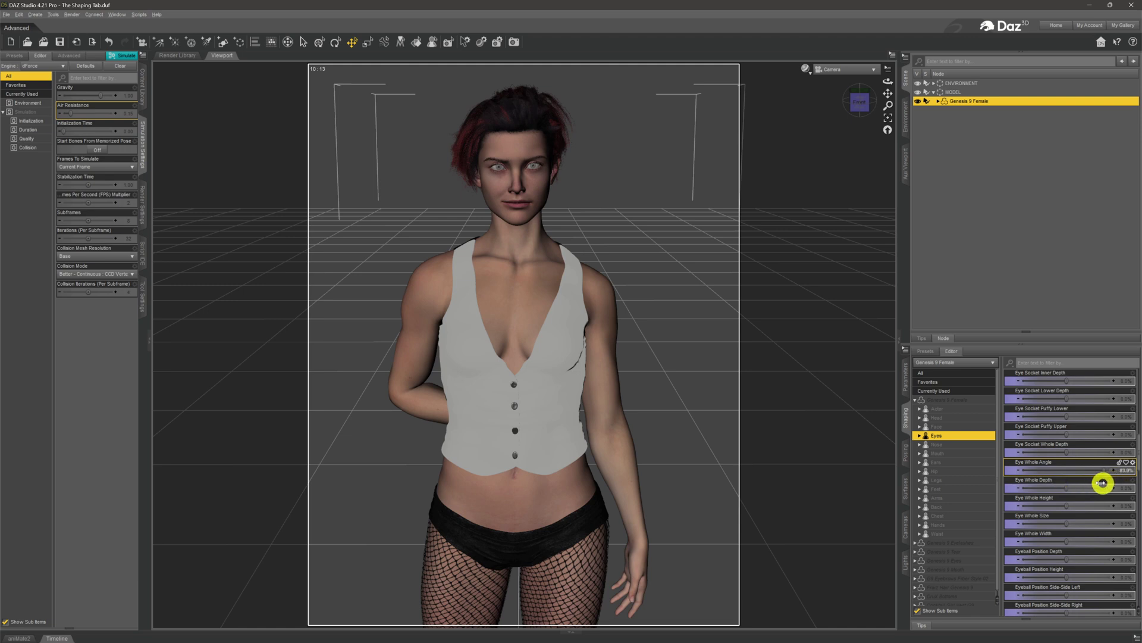
pyautogui.click(1124, 470)
pyautogui.click(1092, 486)
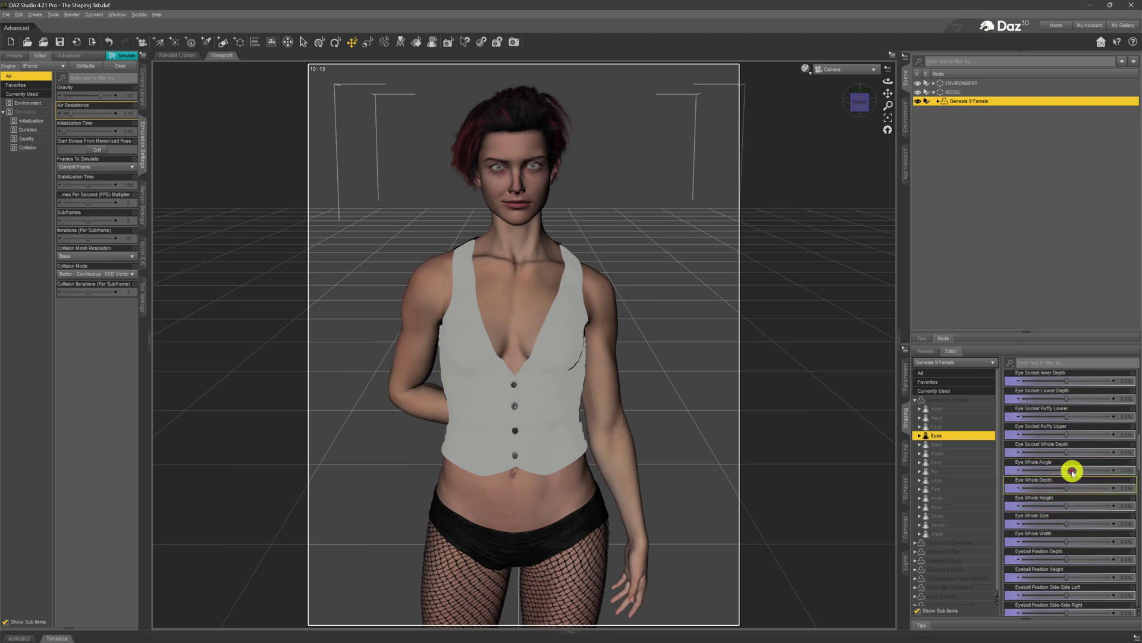
pyautogui.moveTo(1065, 471); pyautogui.dragTo(1127, 469)
pyautogui.click(1113, 479)
pyautogui.click(1100, 479)
pyautogui.scroll(-2, 1080, 497)
pyautogui.scroll(-1, 1074, 499)
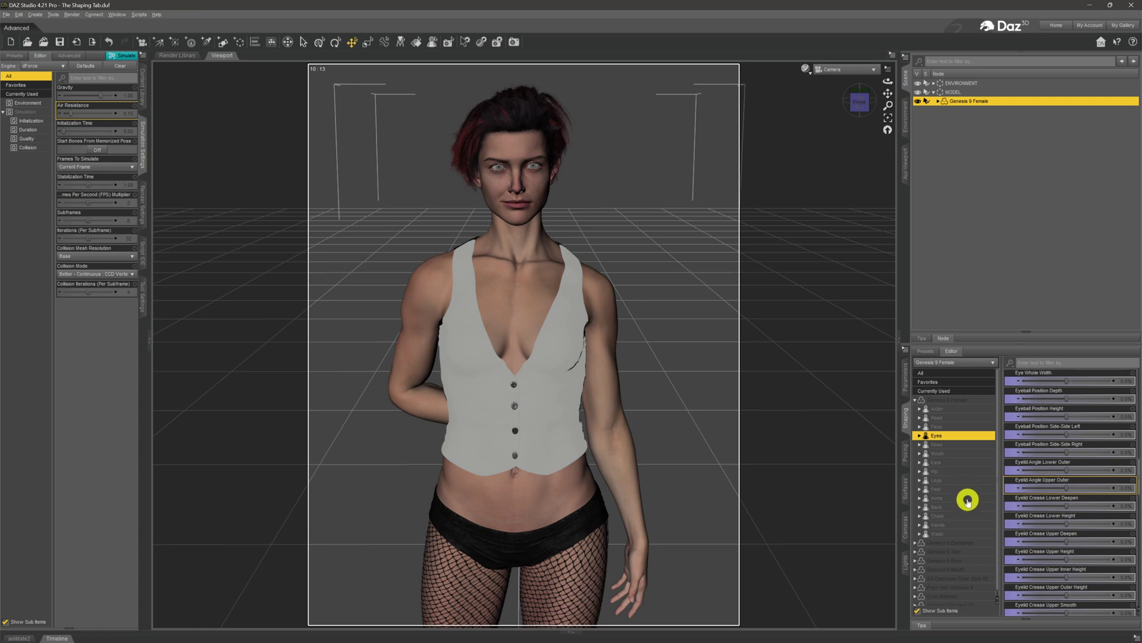
# Step: Show the figure's Chest morphs and increase the Breasts Large morph
pyautogui.click(964, 517)
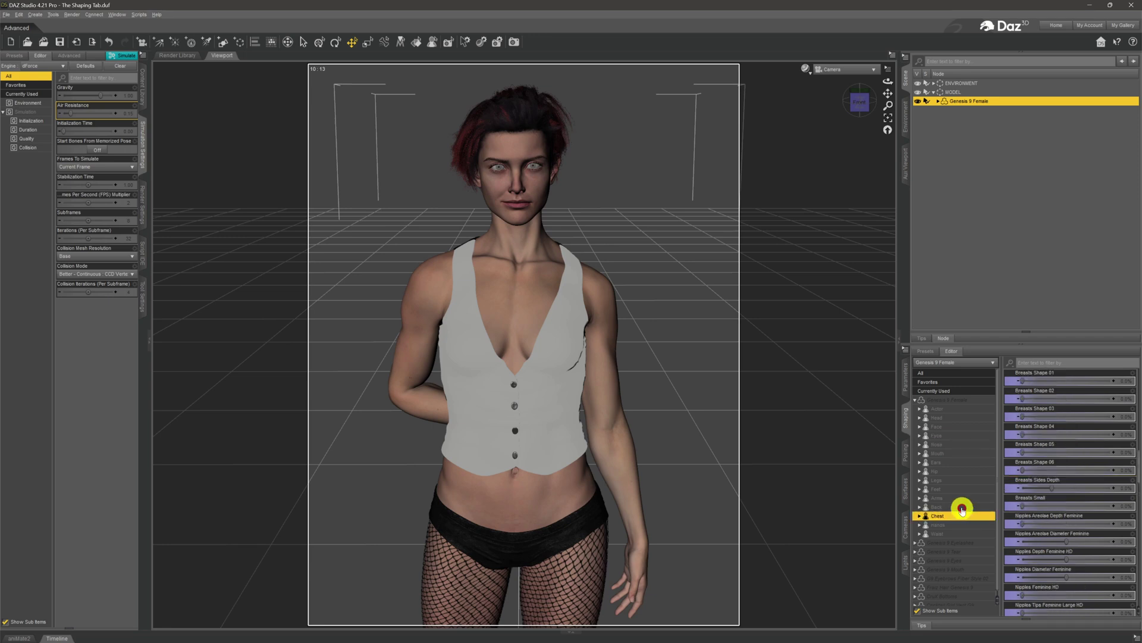
pyautogui.scroll(-5, 1069, 487)
pyautogui.scroll(-3, 1070, 488)
pyautogui.scroll(10, 1070, 488)
pyautogui.scroll(8, 1071, 491)
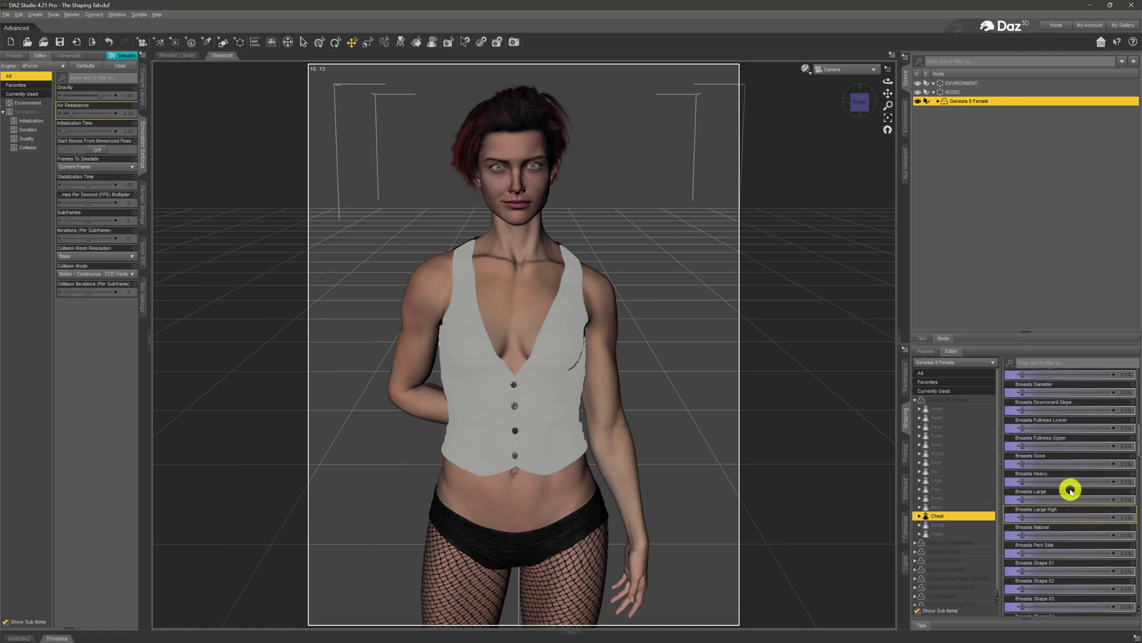
pyautogui.scroll(3, 1057, 404)
pyautogui.scroll(-7, 1066, 452)
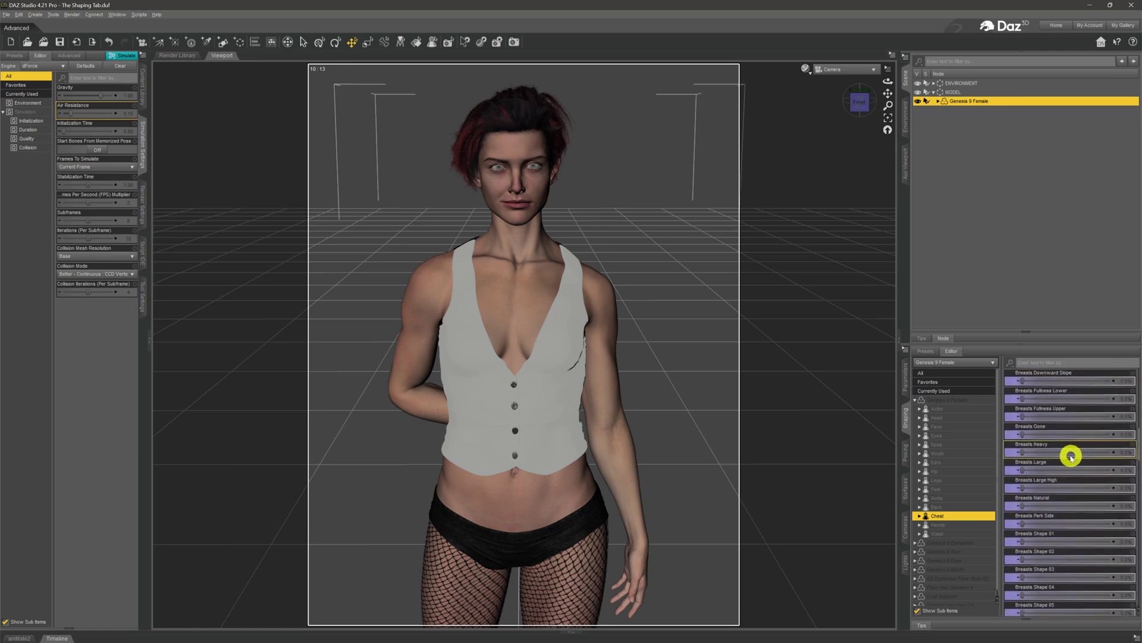
pyautogui.scroll(-3, 1077, 506)
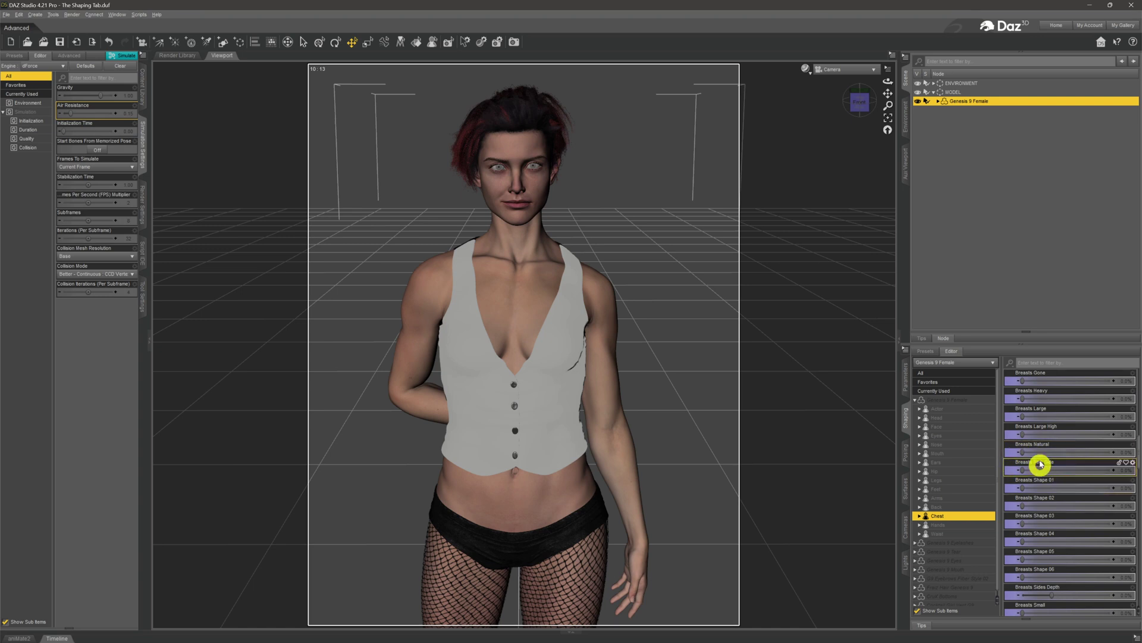
pyautogui.moveTo(1027, 415); pyautogui.dragTo(1068, 422)
# Step: Examine the remaining Chest morphs, including the pectoral shapes and the add-on morph sets
pyautogui.scroll(-10, 1064, 452)
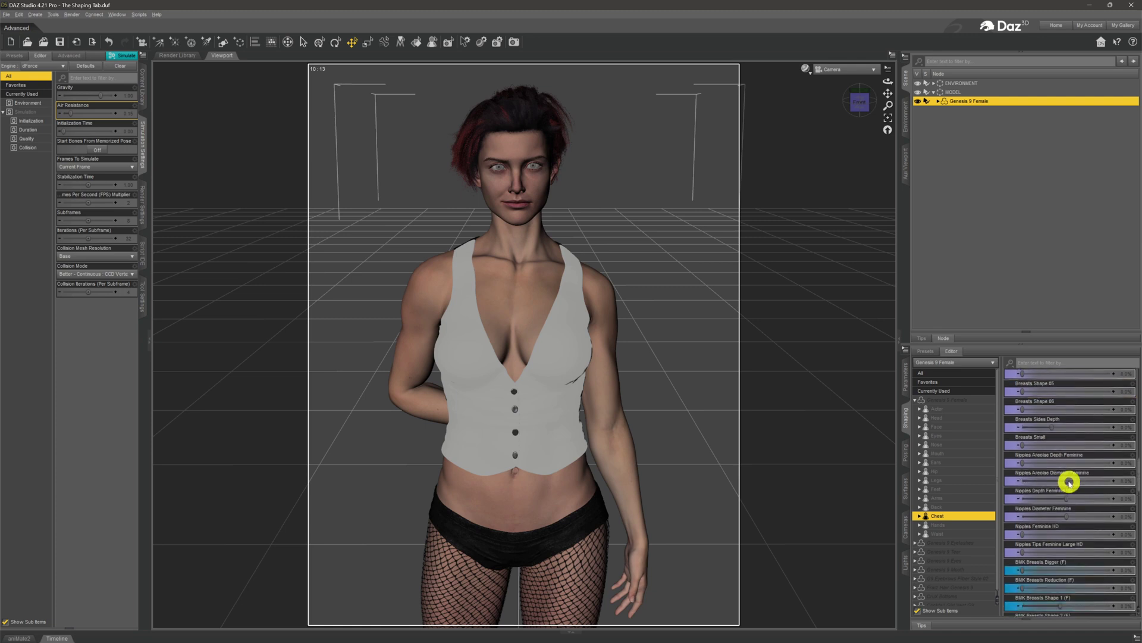
pyautogui.scroll(-8, 1065, 495)
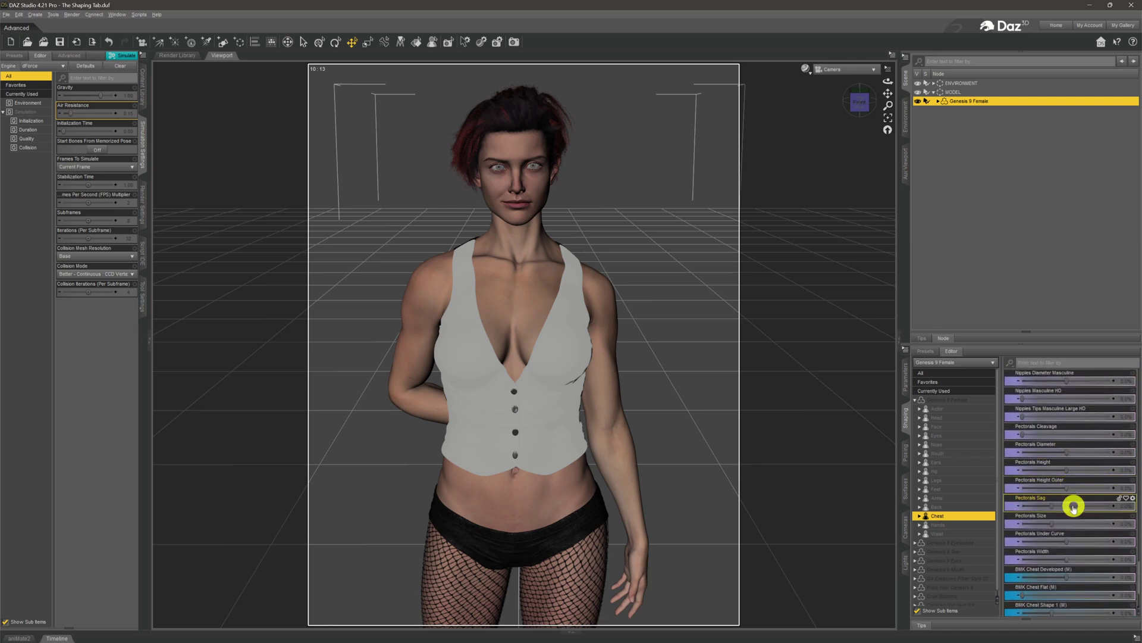
pyautogui.scroll(-2, 1065, 510)
pyautogui.scroll(5, 1077, 505)
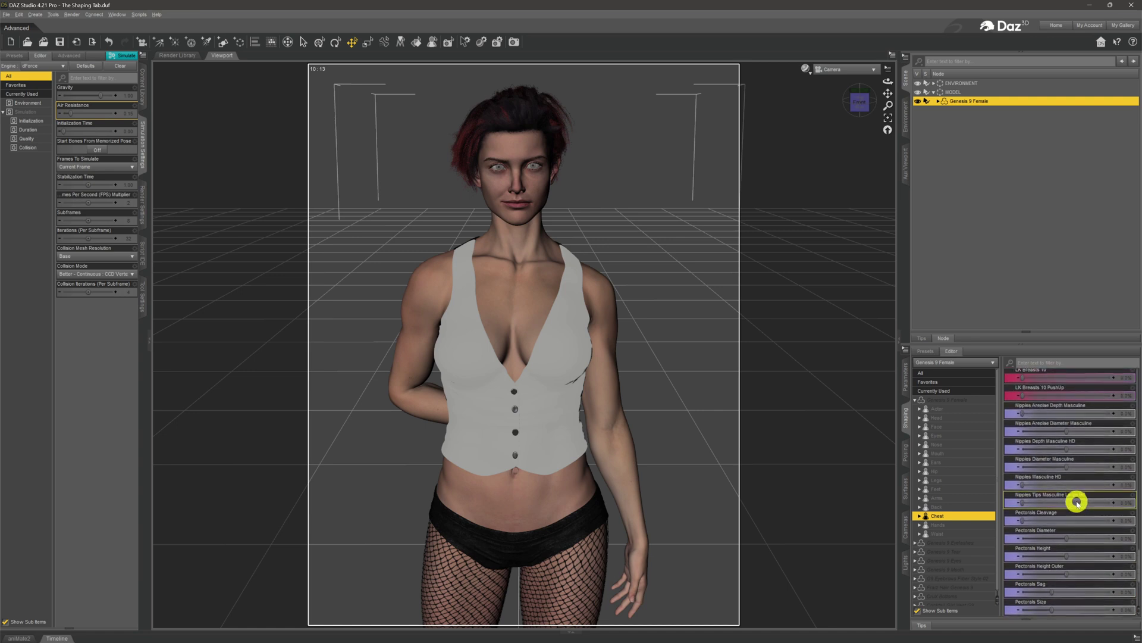
pyautogui.scroll(6, 1068, 485)
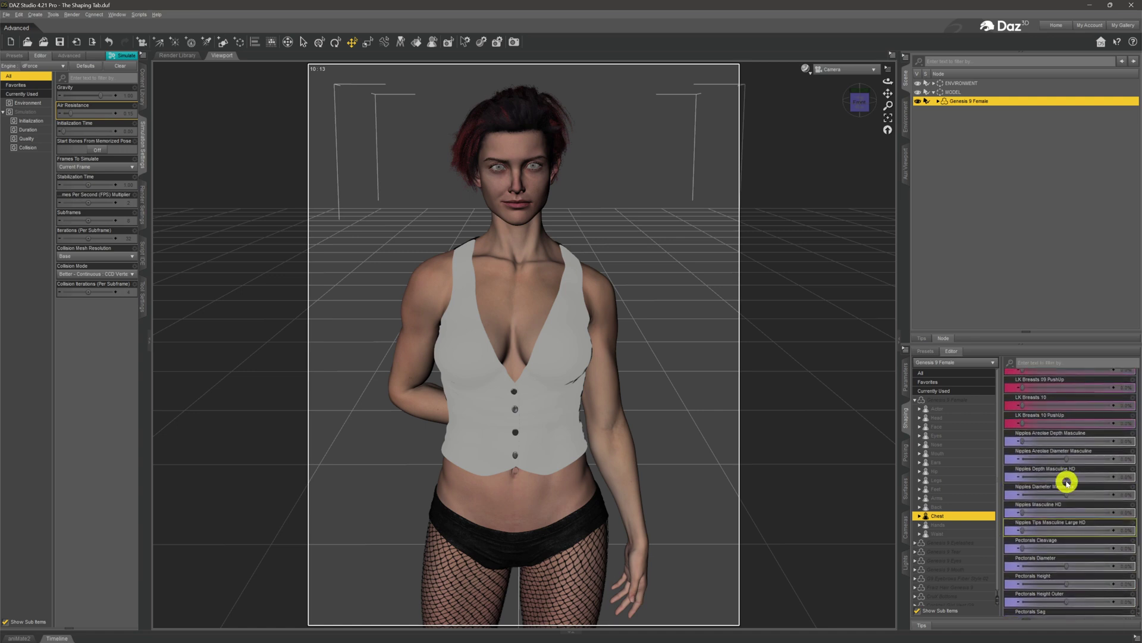
pyautogui.click(969, 515)
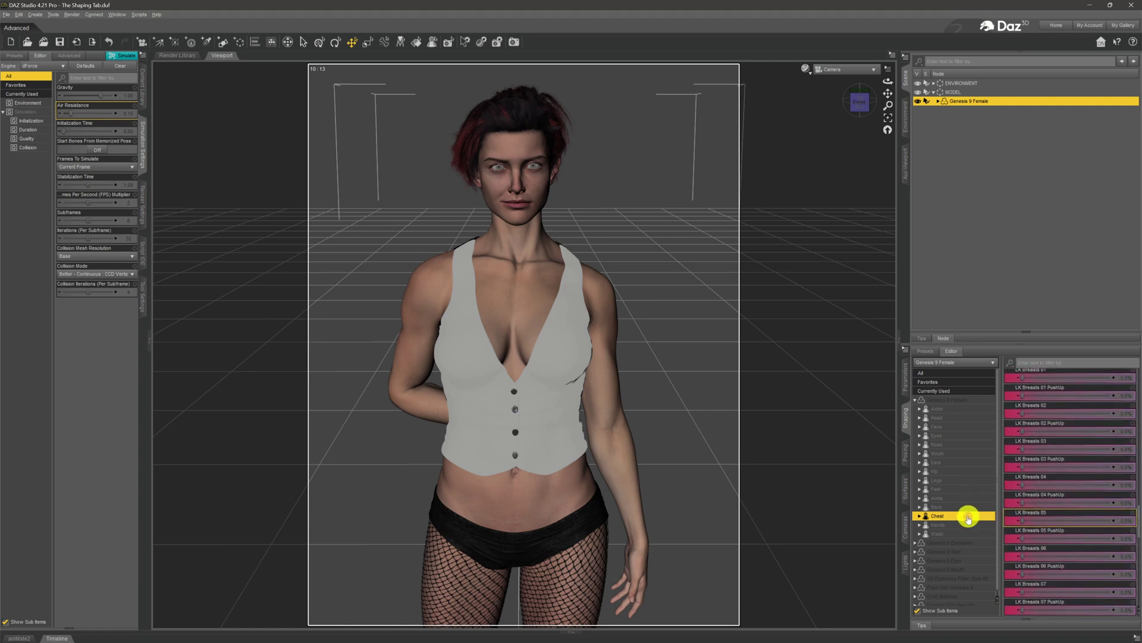
# Step: Set the Body Heavy morph in the figure's Actor category to about 32.3%
pyautogui.click(963, 410)
pyautogui.scroll(-1, 1051, 424)
pyautogui.scroll(-3, 1052, 424)
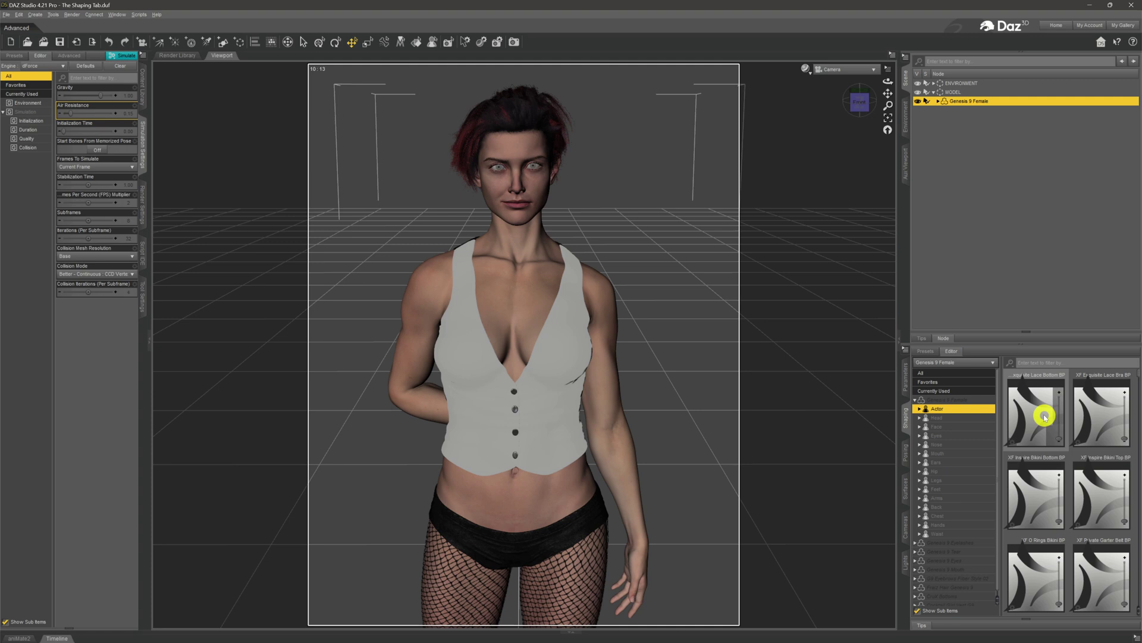
pyautogui.scroll(-5, 1047, 419)
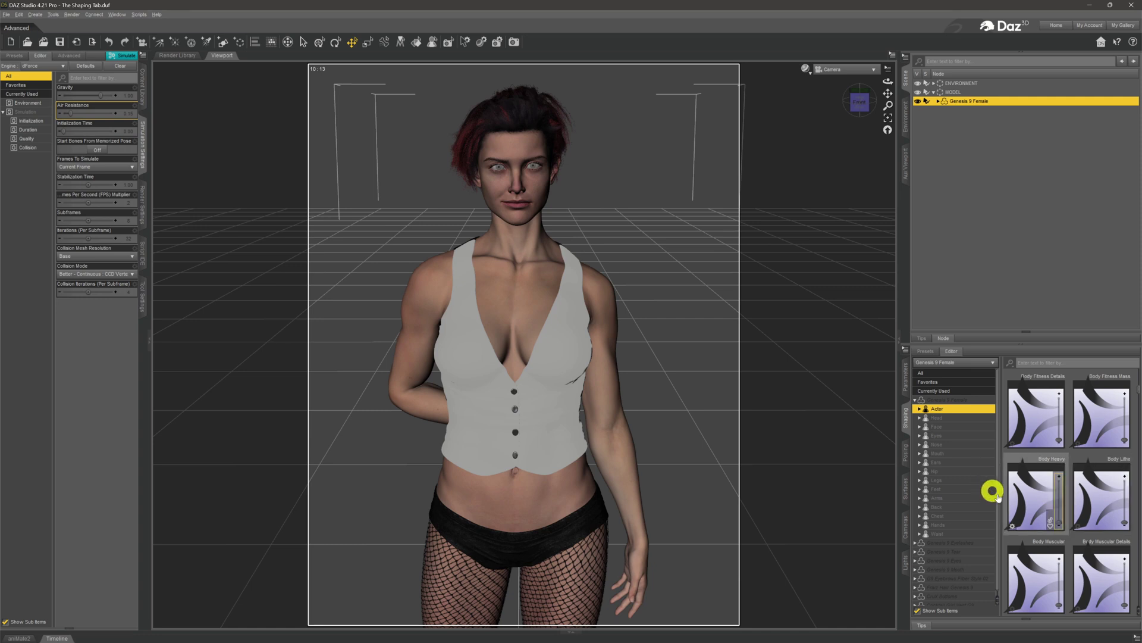
pyautogui.moveTo(1059, 520); pyautogui.dragTo(1056, 507)
# Step: Increase the Body Muscular Mass morph in the Actor category and review the neighbouring body morphs
pyautogui.scroll(-5, 1071, 498)
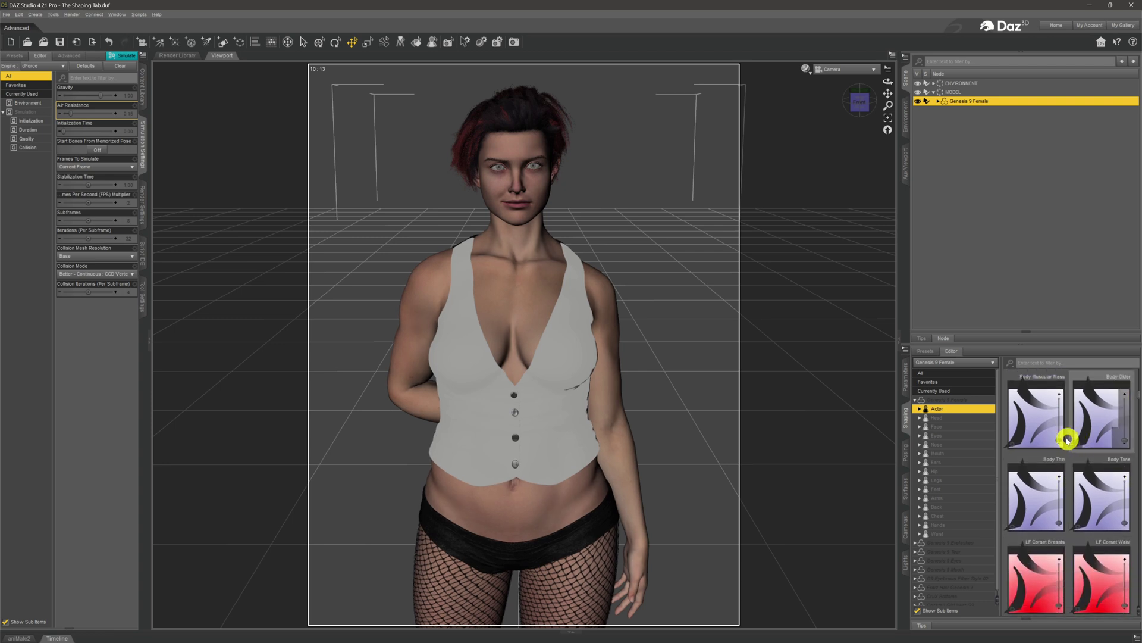
pyautogui.moveTo(1058, 439); pyautogui.dragTo(1058, 424)
pyautogui.scroll(5, 1065, 441)
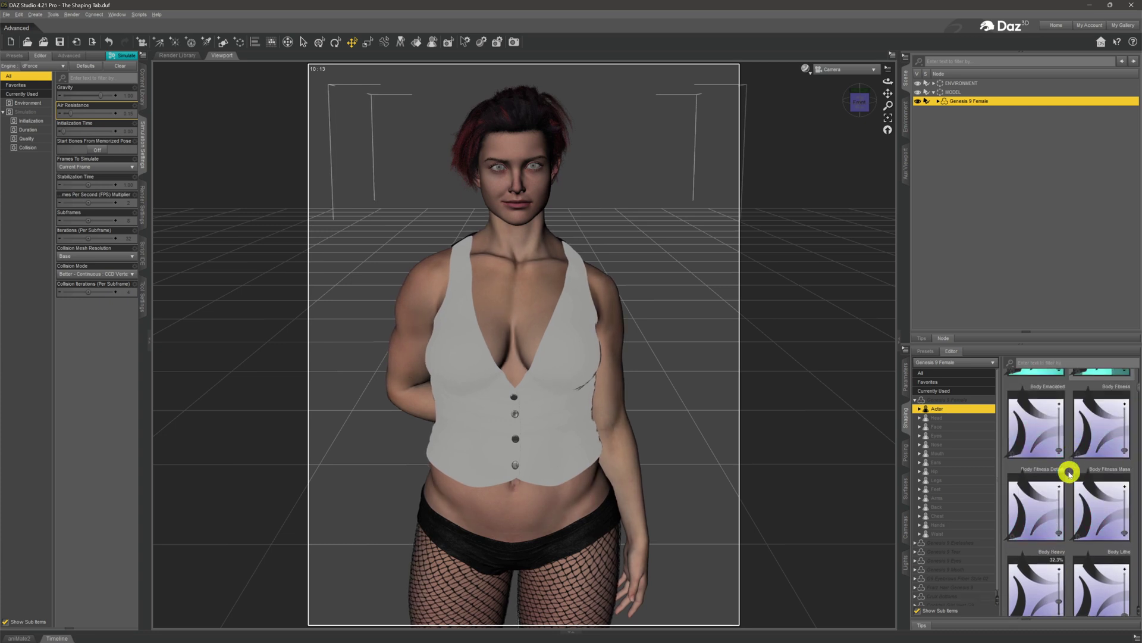
pyautogui.scroll(-2, 1077, 452)
pyautogui.scroll(2, 1074, 476)
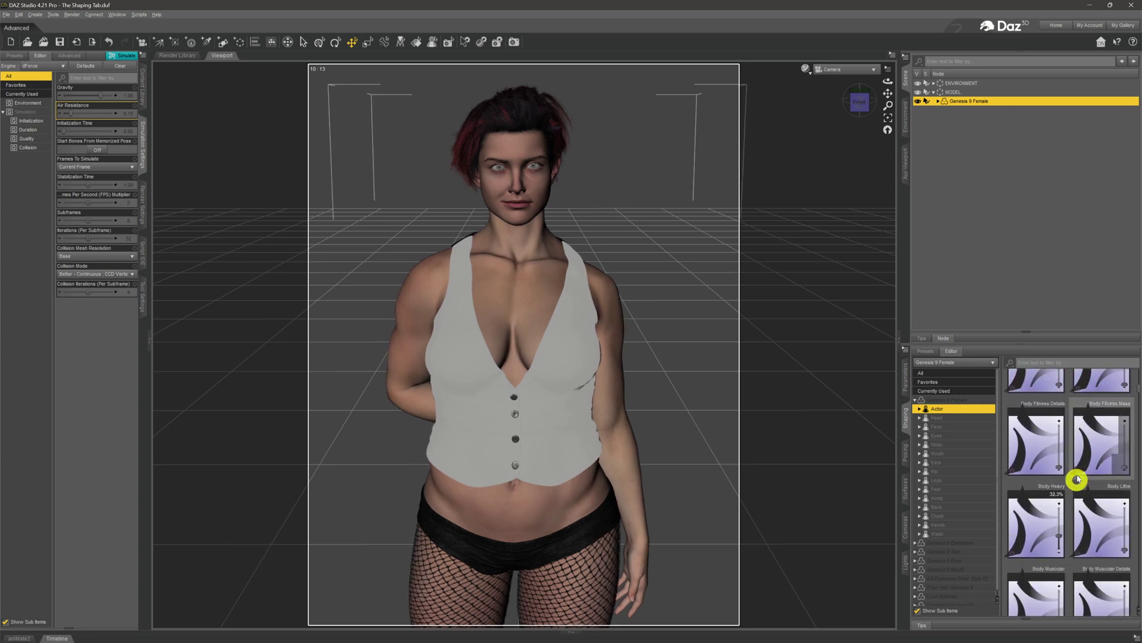
# Step: Reset the Body Heavy morph to zero and adjust the Mass Body morph in the figure's Actor category
pyautogui.moveTo(1068, 492); pyautogui.dragTo(1059, 526)
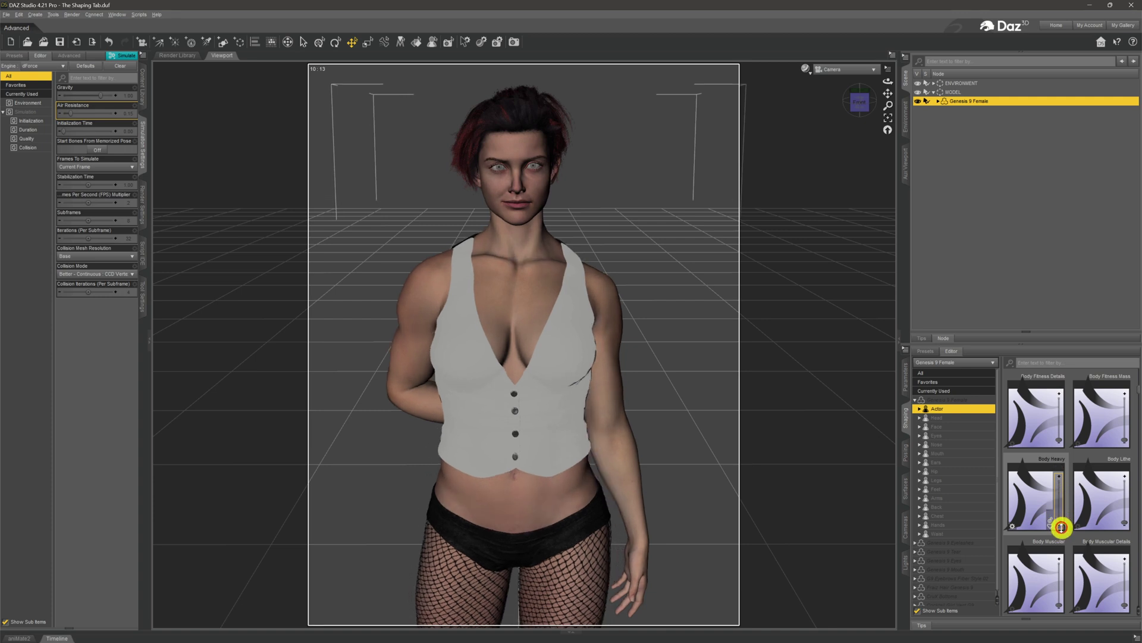
pyautogui.scroll(-2, 1071, 521)
pyautogui.scroll(-1, 1073, 519)
pyautogui.moveTo(1076, 424); pyautogui.dragTo(1061, 448)
pyautogui.scroll(-3, 1080, 465)
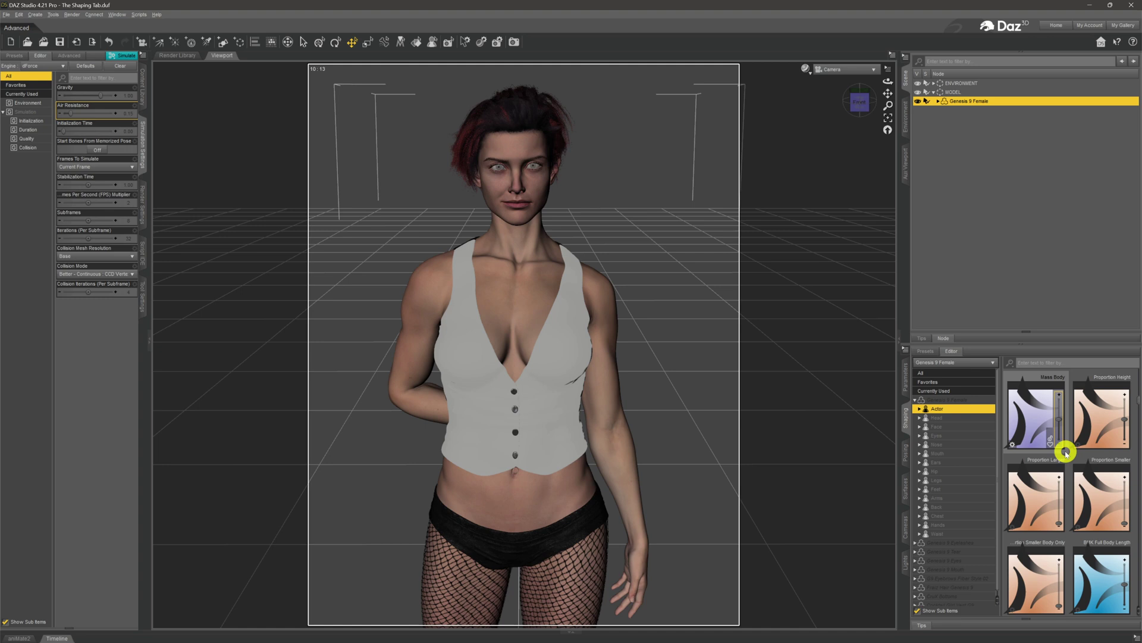
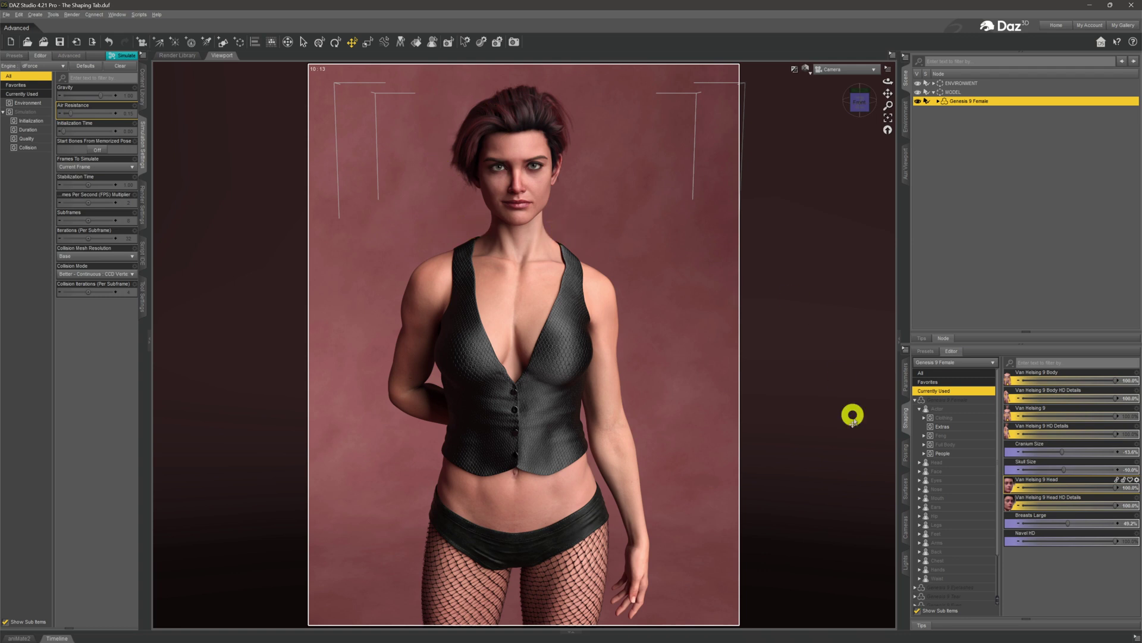
# Step: Set the Van Helsing 9 Head morph to 0 among the figure's currently used morphs
pyautogui.click(1130, 487)
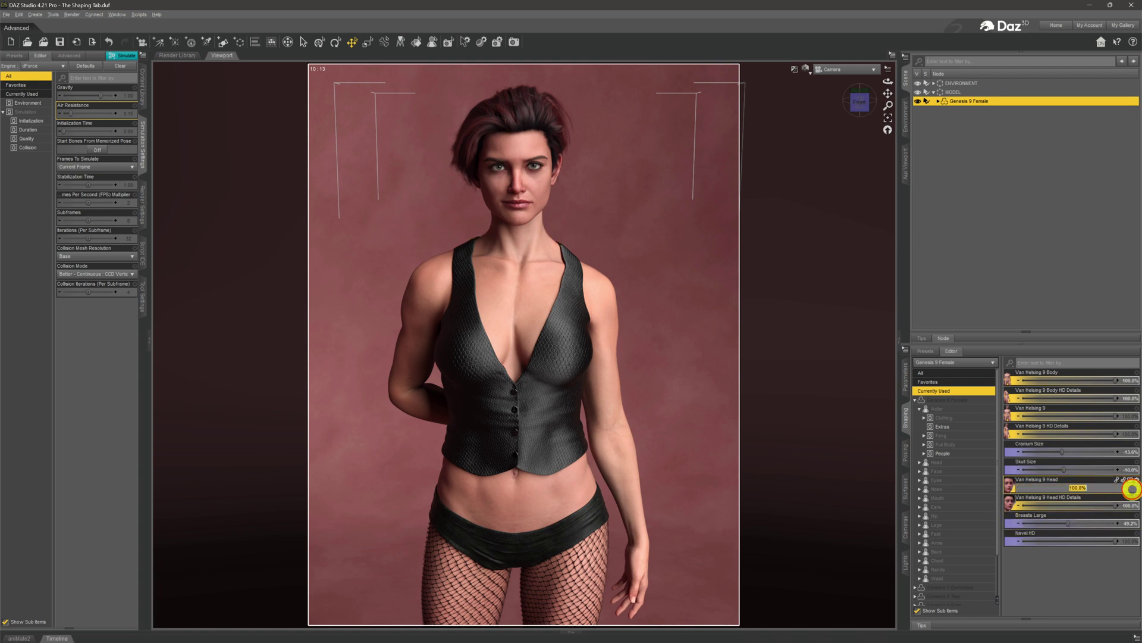
pyautogui.write('0')
pyautogui.click(1086, 565)
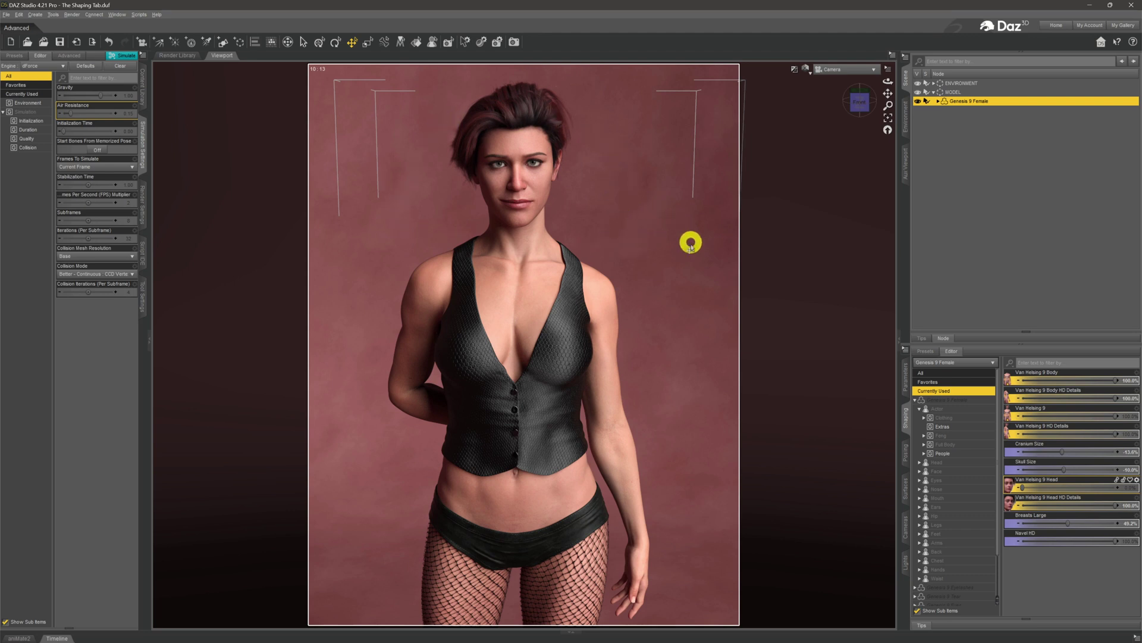
# Step: Restore the Van Helsing 9 Head morph to 100%
pyautogui.click(1134, 486)
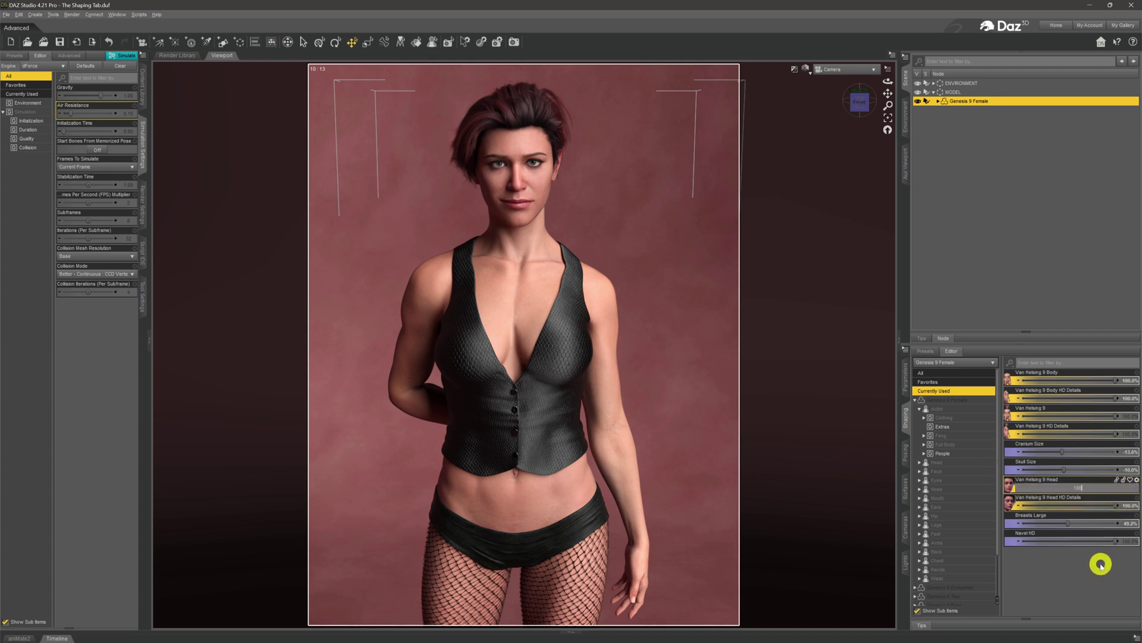
pyautogui.write('100')
pyautogui.press('Return')
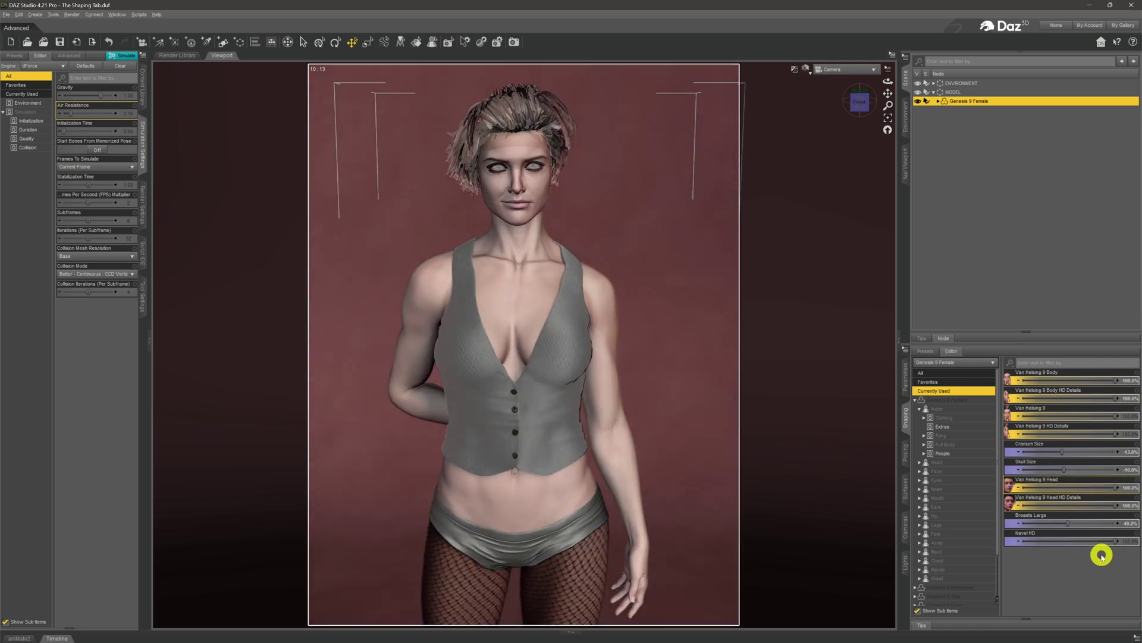